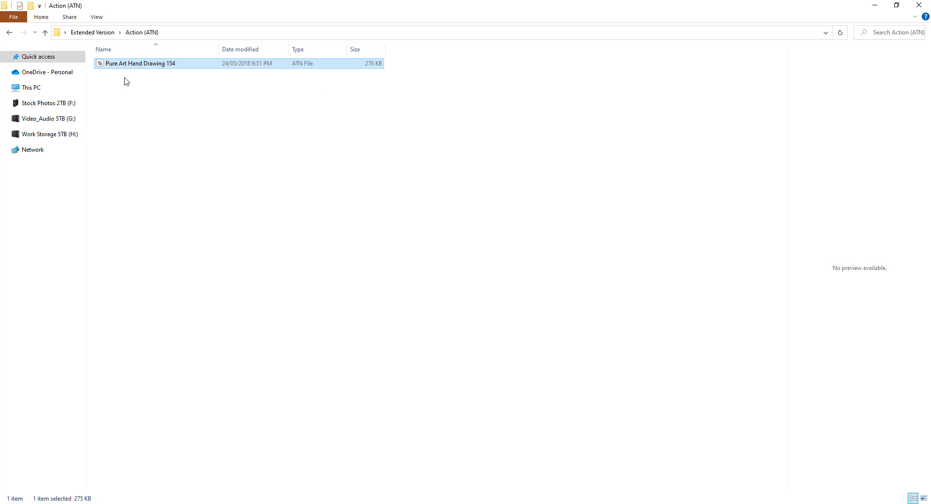
Step: Open the Brush (ABR) folder of the Extended Version and load the Cell Drawing Brushes file into Photoshop
left_click(9, 32)
left_click(112, 77)
double_click(112, 77)
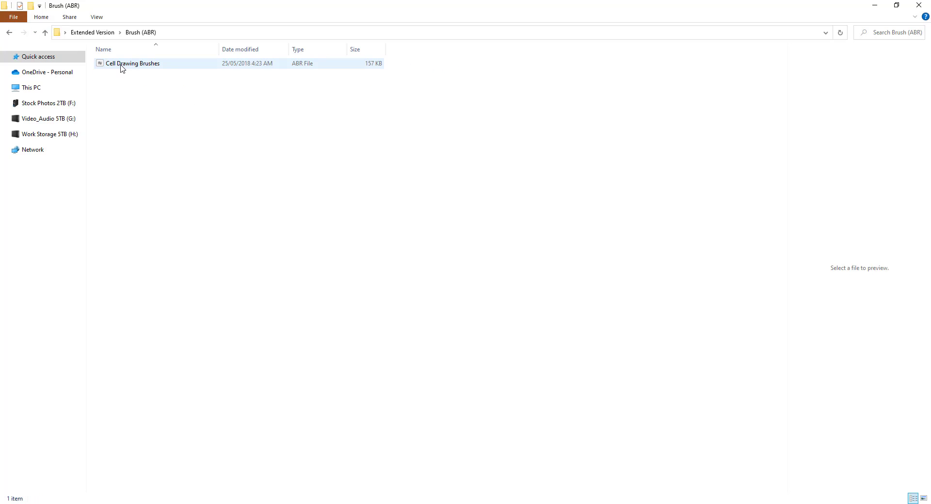
left_click(120, 66)
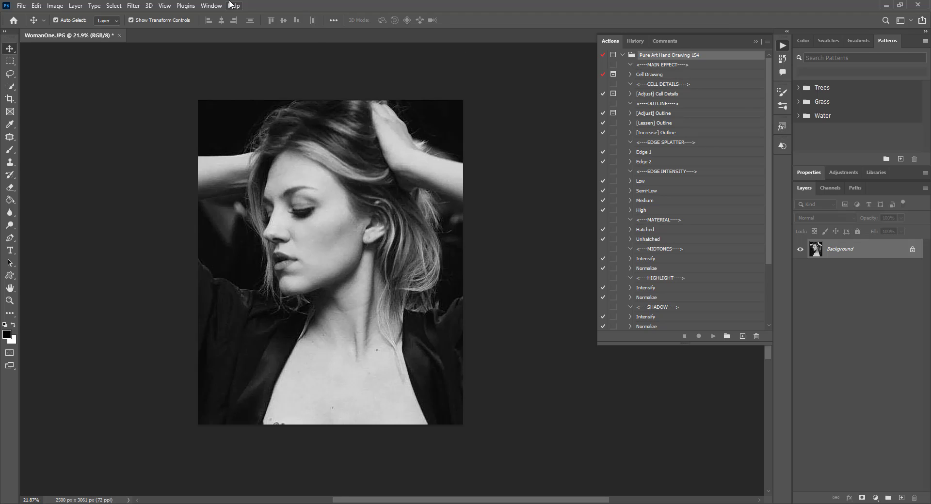
Step: In Photoshop, look through the loaded brush groups for the Cell Drawing Brushes set
left_click(211, 6)
left_click(225, 92)
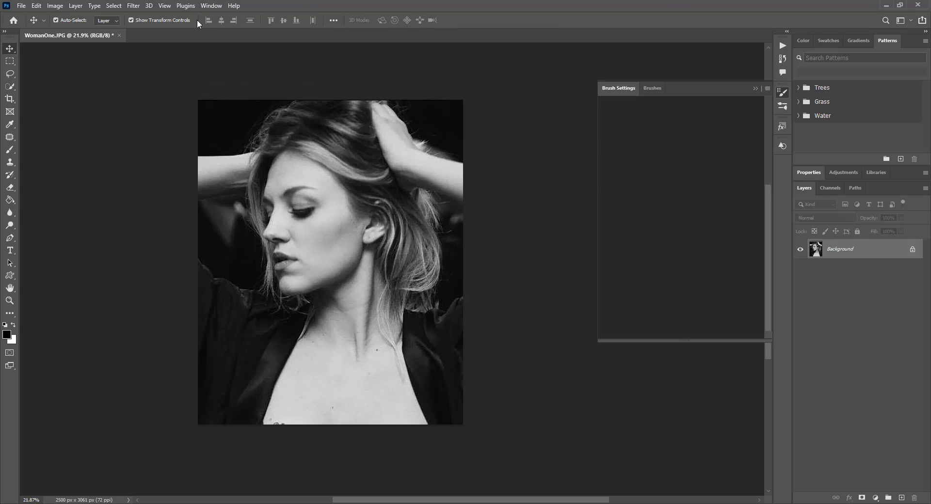
left_click(781, 97)
left_click(211, 5)
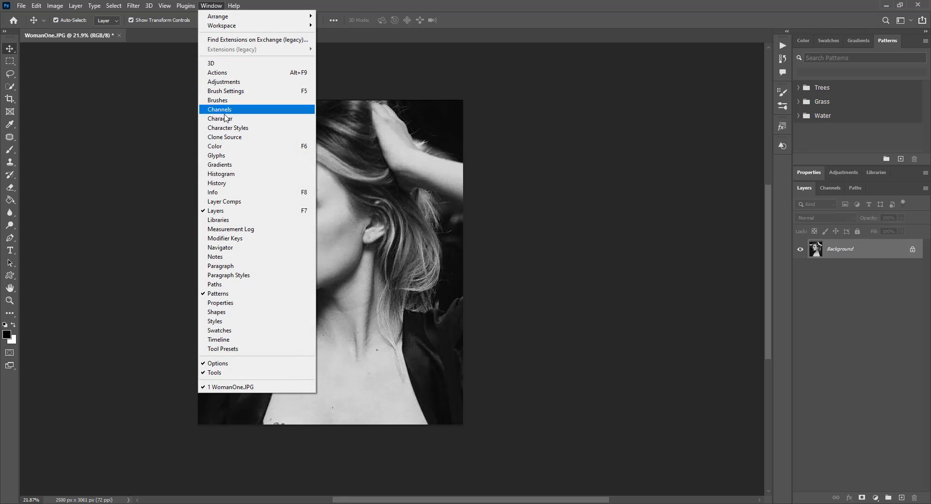
left_click(228, 100)
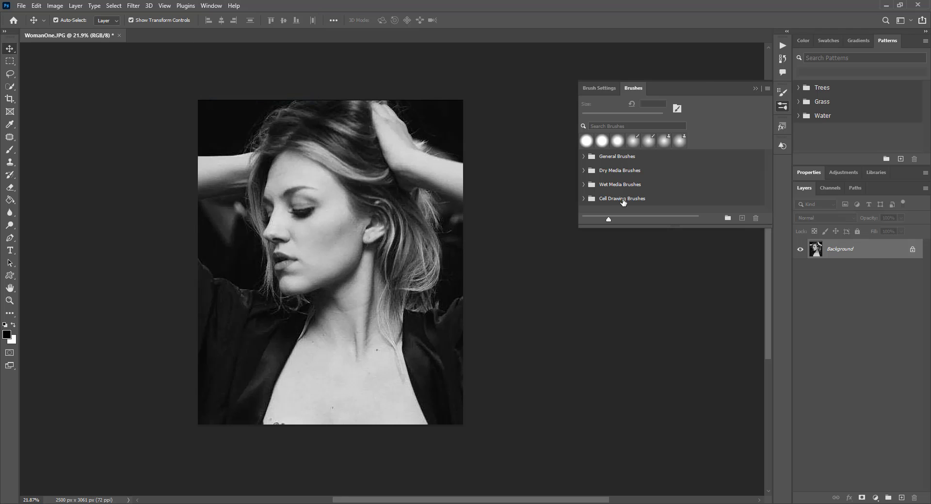
left_click(645, 199)
left_click(782, 107)
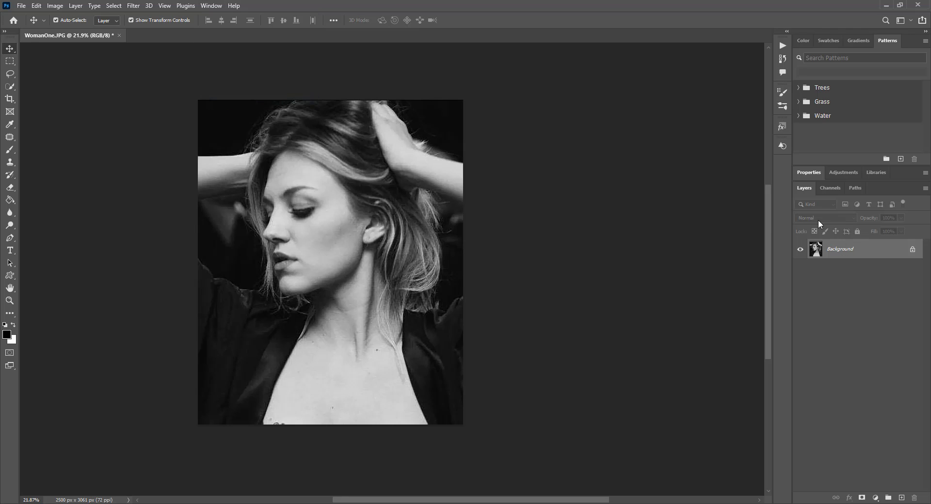
Step: Show the Pure Art Hand Drawing 154 actions, add a new layer above the Background, and choose the Hard Round brush with its hardness lowered
left_click(782, 49)
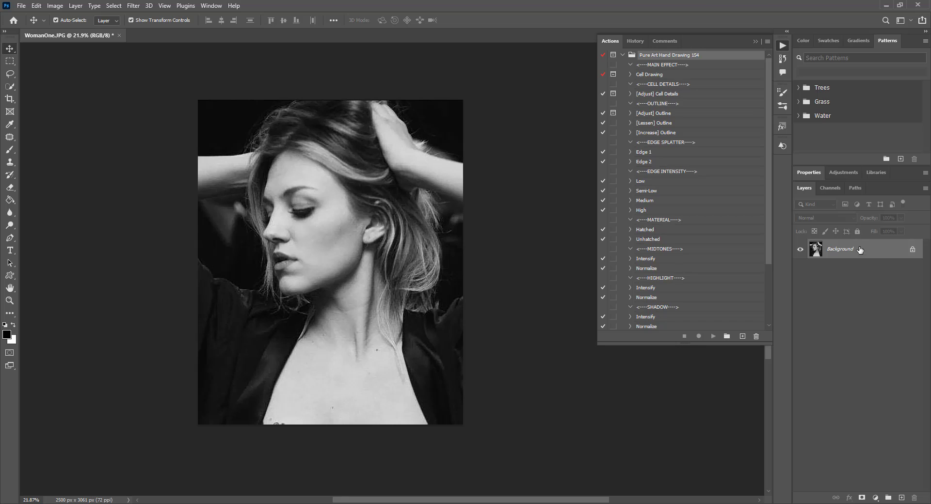
left_click(901, 498)
left_click(7, 150)
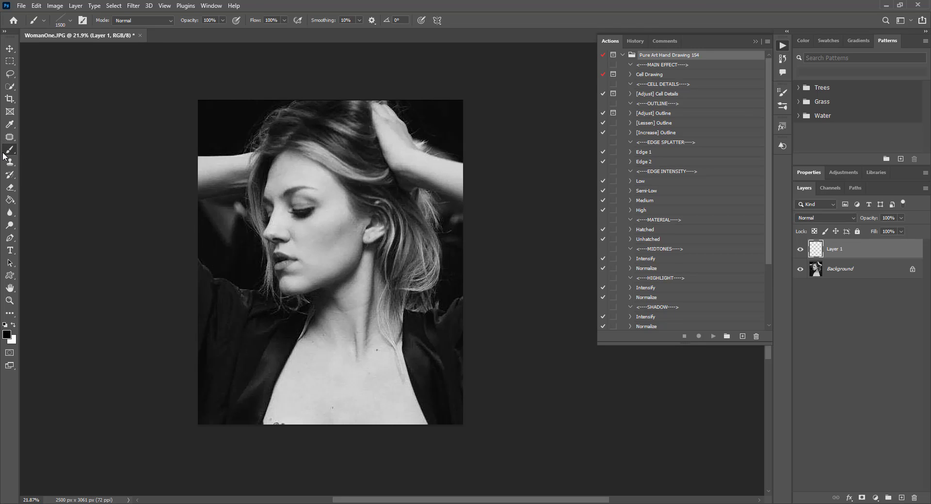
right_click(9, 155)
right_click(322, 172)
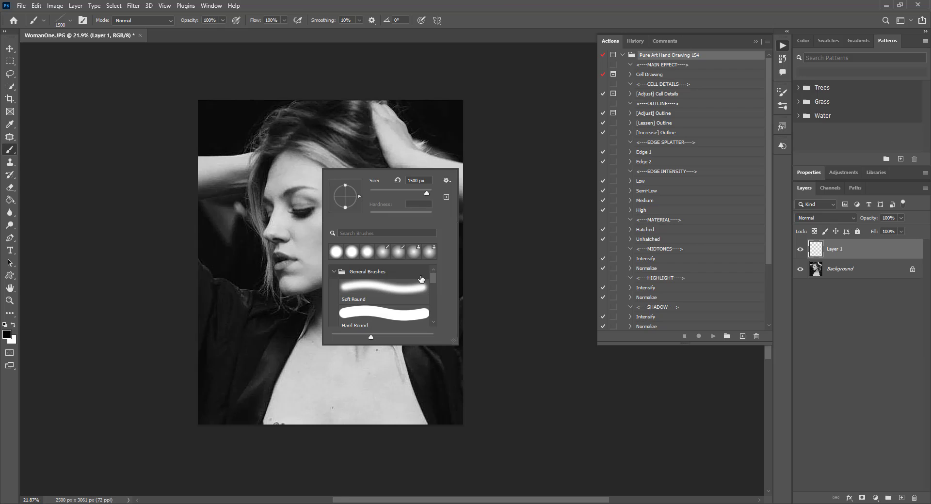
left_click(370, 315)
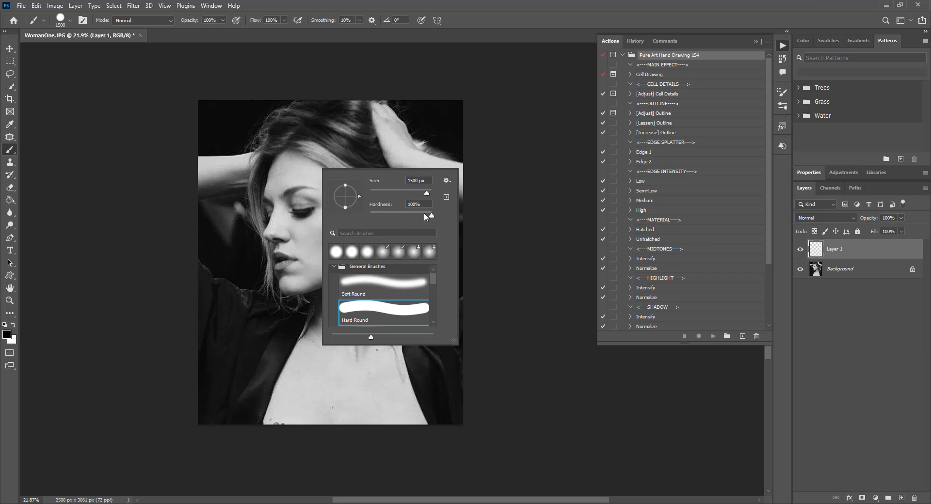
key("Return")
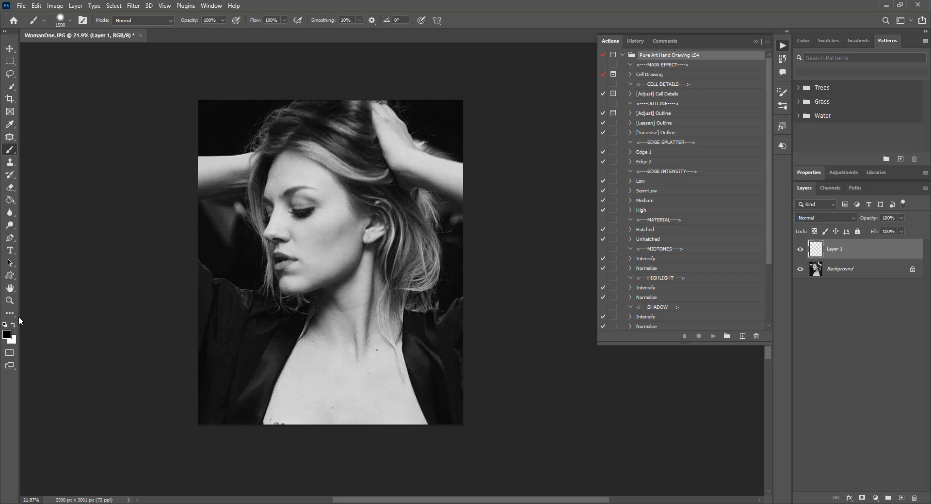
Step: Set the foreground color to red, ff0000
left_click(7, 334)
type("ff0000")
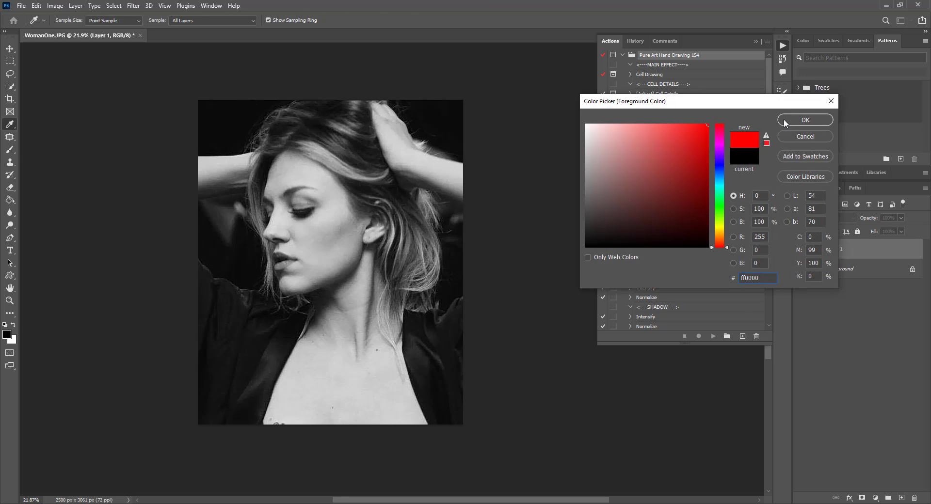
left_click(787, 121)
Step: Reduce the brush to about 200 px and paint red over the woman's face, hair and raised arms on Layer 1
key("bracketleft")
key("bracketleft")
key("bracketleft")
key("bracketleft")
key("bracketleft")
key("bracketleft")
key("bracketleft")
key("bracketleft")
key("bracketleft")
key("bracketleft")
key("bracketleft")
key("bracketleft")
key("bracketleft")
key("bracketleft")
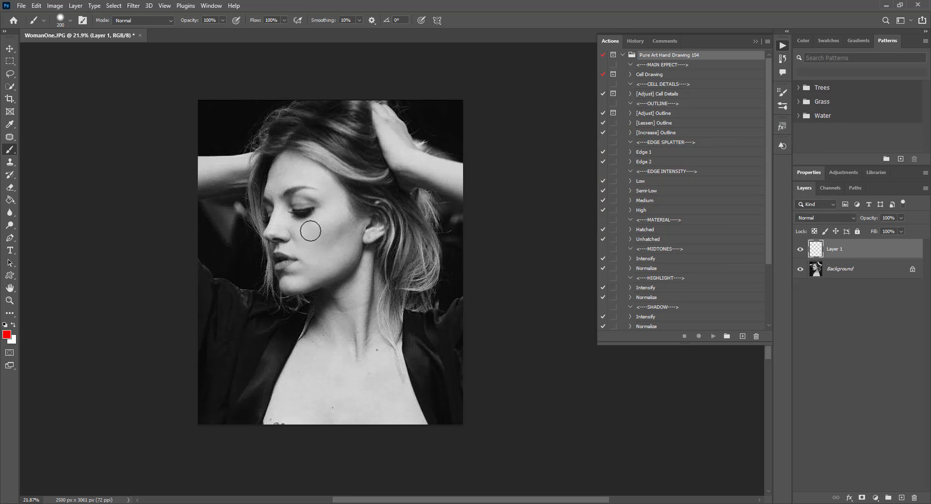
mouse_move(291, 235)
left_mouse_down()
mouse_move(278, 186)
mouse_move(262, 199)
mouse_move(275, 159)
mouse_move(383, 204)
mouse_move(271, 143)
mouse_move(337, 128)
mouse_move(346, 204)
mouse_move(303, 200)
mouse_move(344, 197)
mouse_move(298, 178)
mouse_move(352, 143)
mouse_move(378, 228)
mouse_move(376, 301)
mouse_move(312, 282)
mouse_move(293, 227)
left_mouse_up()
right_click(292, 165)
key("Return")
key("bracketright")
key("bracketright")
key("bracketright")
key("bracketright")
key("bracketright")
key("bracketleft")
key("bracketleft")
key("bracketleft")
mouse_move(298, 191)
left_mouse_down()
mouse_move(257, 170)
mouse_move(208, 172)
mouse_move(214, 179)
left_mouse_up()
Step: Reduce the brush to 100 px and fill in the red along the finer edges of the hair and hand
key("bracketleft")
key("bracketleft")
key("bracketleft")
key("bracketleft")
mouse_move(310, 109)
left_mouse_down()
mouse_move(349, 104)
mouse_move(447, 180)
mouse_move(436, 191)
mouse_move(386, 119)
mouse_move(410, 193)
mouse_move(438, 232)
mouse_move(421, 281)
mouse_move(406, 232)
left_mouse_up()
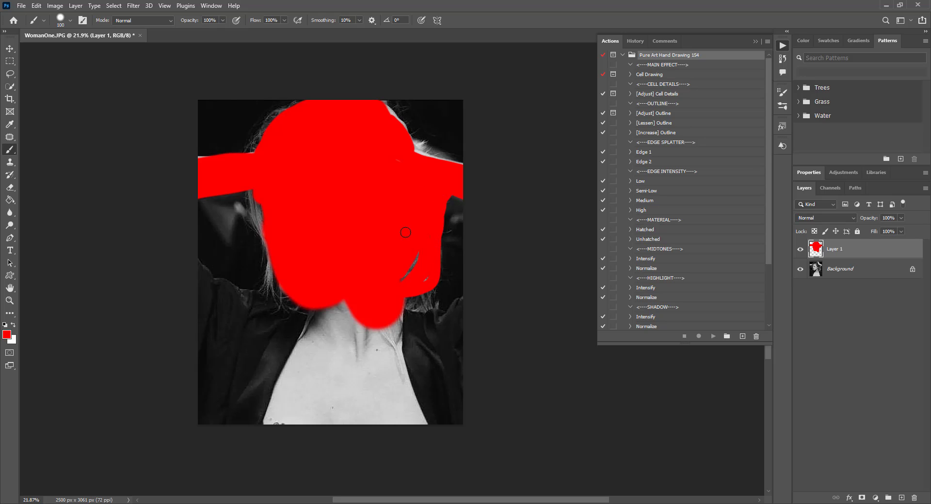
Step: Extend the red paint over the neck, shoulders and upper chest with loose wavy strokes, enlarging the brush to 200 px
mouse_move(270, 277)
left_mouse_down()
mouse_move(254, 199)
mouse_move(264, 301)
mouse_move(336, 365)
mouse_move(463, 372)
left_mouse_up()
key("bracketright")
key("bracketright")
key("bracketright")
key("bracketright")
mouse_move(461, 310)
left_mouse_down()
mouse_move(439, 331)
mouse_move(299, 305)
mouse_move(255, 333)
mouse_move(278, 294)
mouse_move(296, 344)
mouse_move(317, 345)
mouse_move(308, 354)
mouse_move(364, 348)
mouse_move(385, 361)
mouse_move(374, 367)
mouse_move(401, 355)
mouse_move(478, 356)
mouse_move(455, 353)
mouse_move(455, 330)
mouse_move(455, 340)
mouse_move(426, 272)
mouse_move(408, 278)
mouse_move(413, 306)
mouse_move(426, 302)
mouse_move(419, 315)
mouse_move(357, 331)
mouse_move(305, 289)
mouse_move(274, 289)
left_mouse_up()
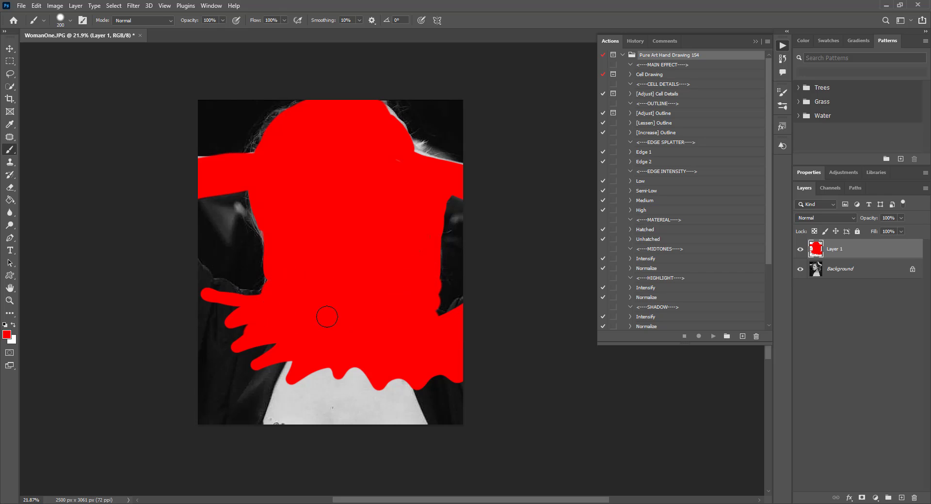
Step: Switch to the Move tool and run the Cell Drawing main effect action
key("v")
left_click(643, 77)
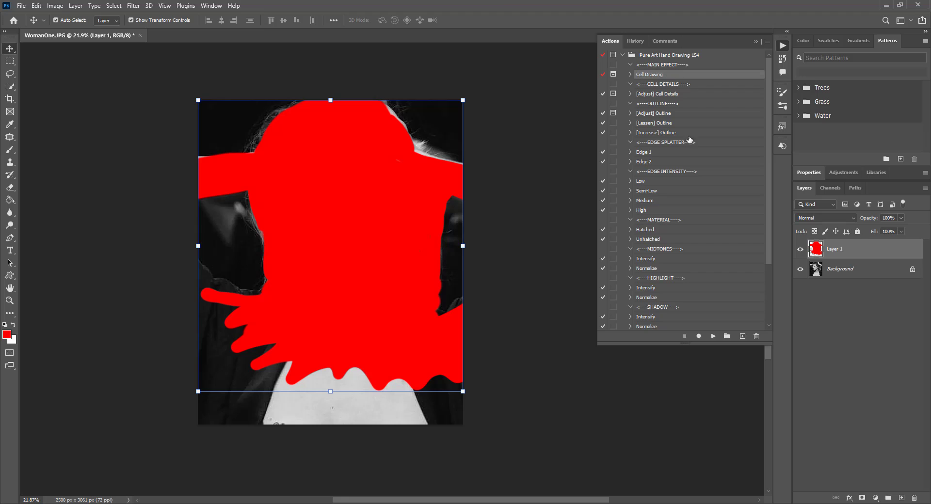
left_click(713, 336)
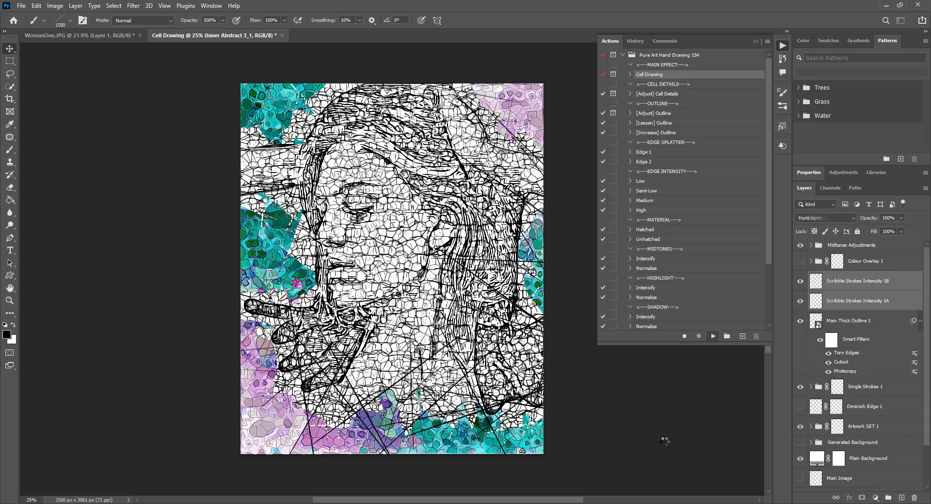
Step: Hide and show the Comprising Elements group to compare the drawing with the original photo, and inspect the artwork more closely
left_click(800, 248)
left_click(800, 247)
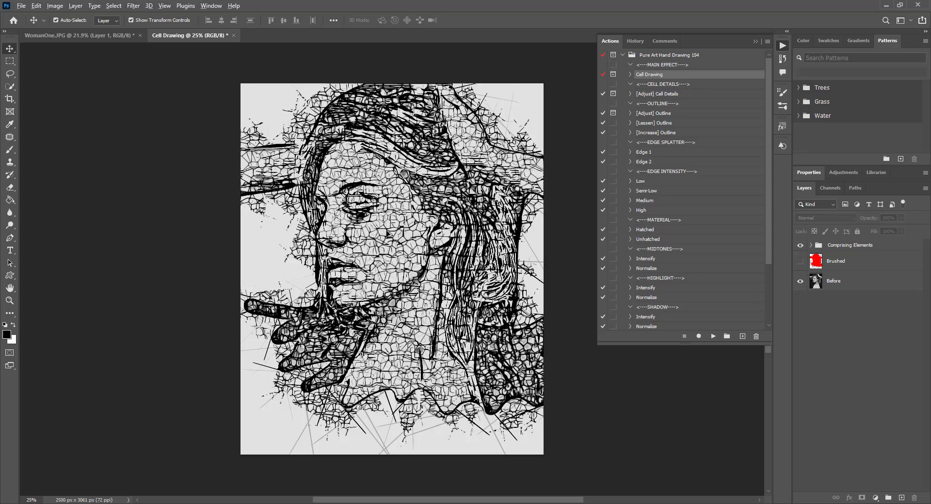
scroll(390, 234, "up", 2)
scroll(389, 234, "down", 1)
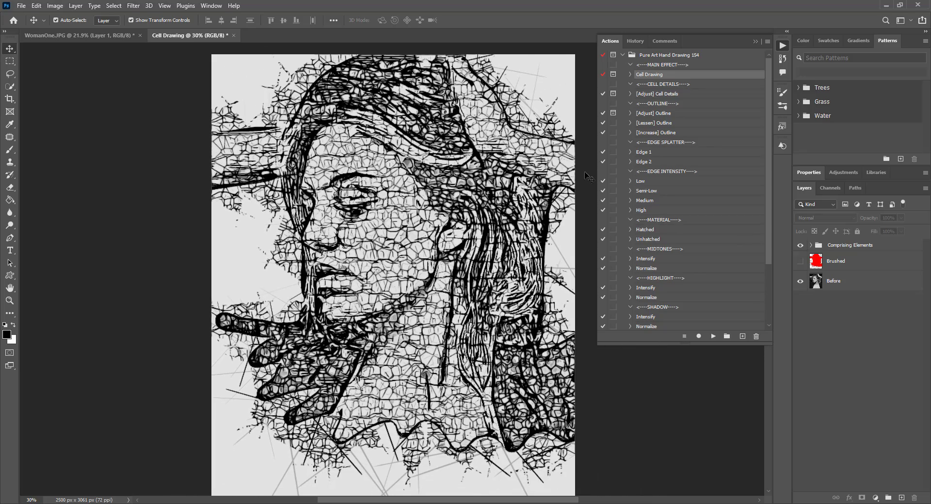
Step: Run the [Lessen] Outline action on the artwork, followed by the [Increase] Outline action
left_click(665, 124)
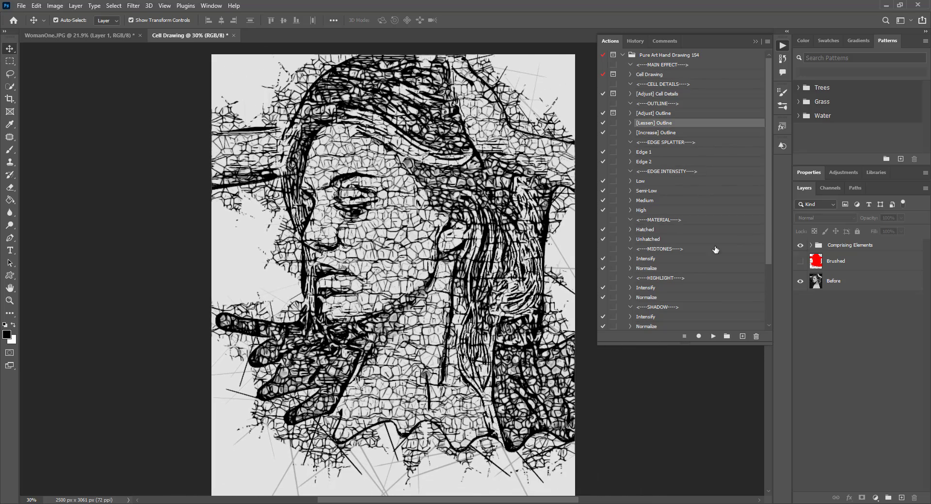
left_click(712, 336)
left_click(674, 133)
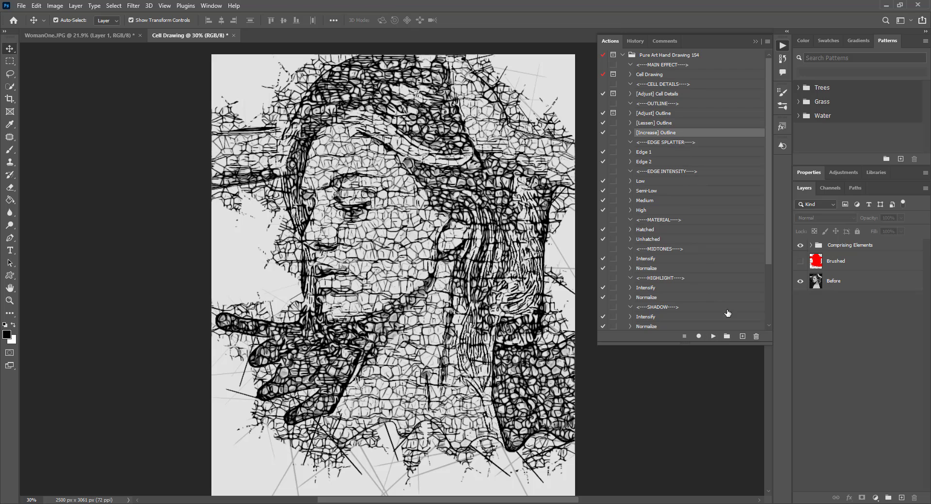
left_click(712, 336)
Step: Run the Edge 1 splatter action, followed by the Edge 2 splatter action
left_click(649, 152)
left_click(713, 336)
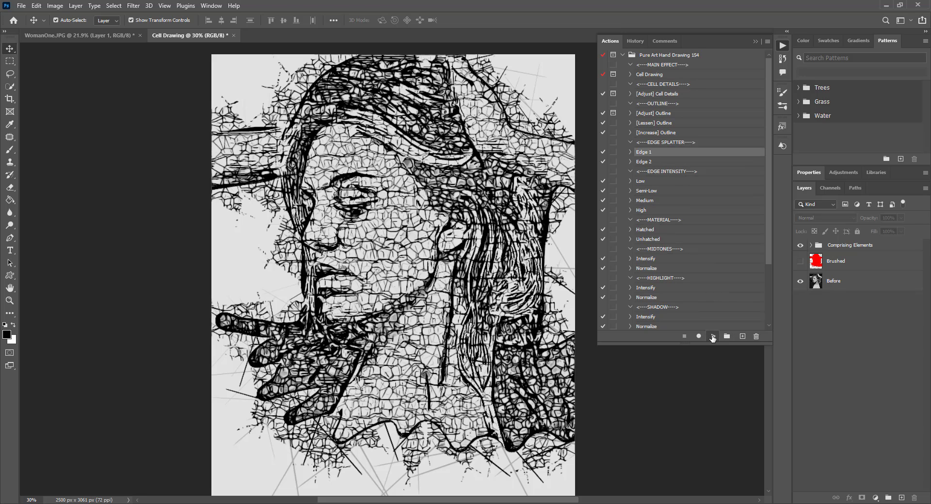
left_click(644, 163)
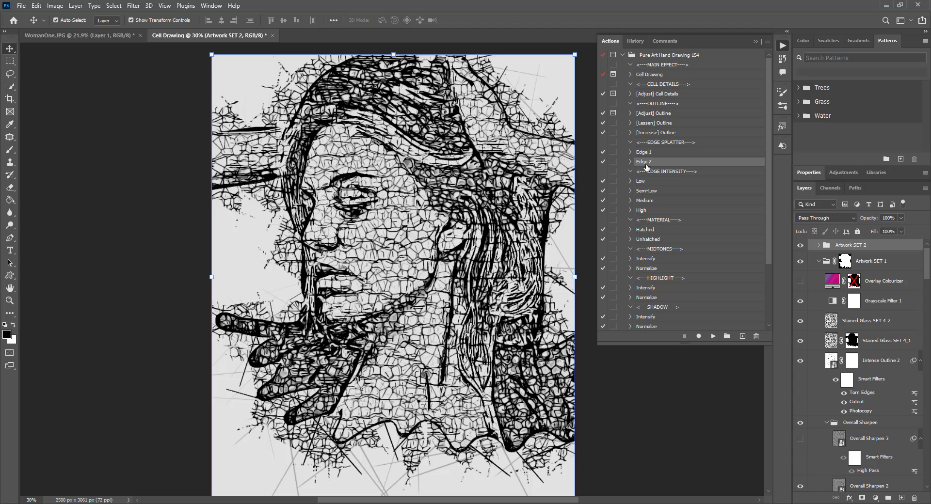
left_click(713, 336)
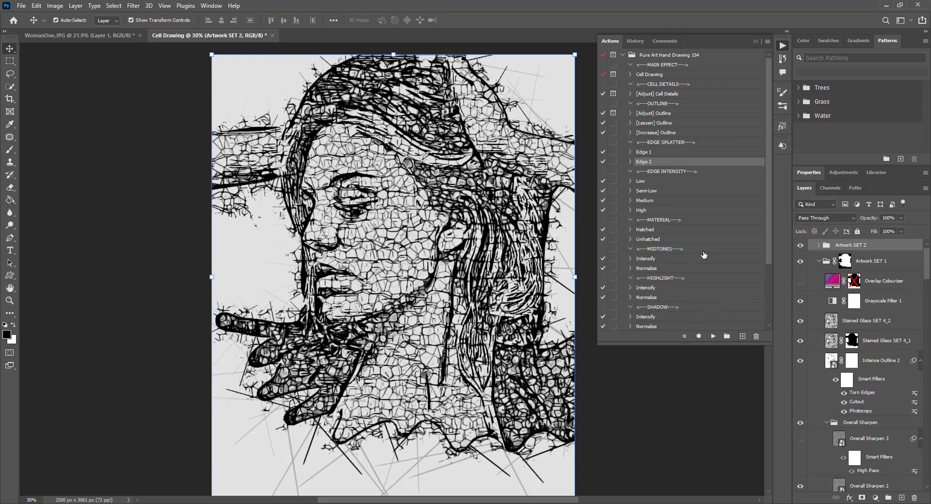
Step: Try the Low and High edge intensity actions, and finish with the Medium edge intensity action
left_click(648, 216)
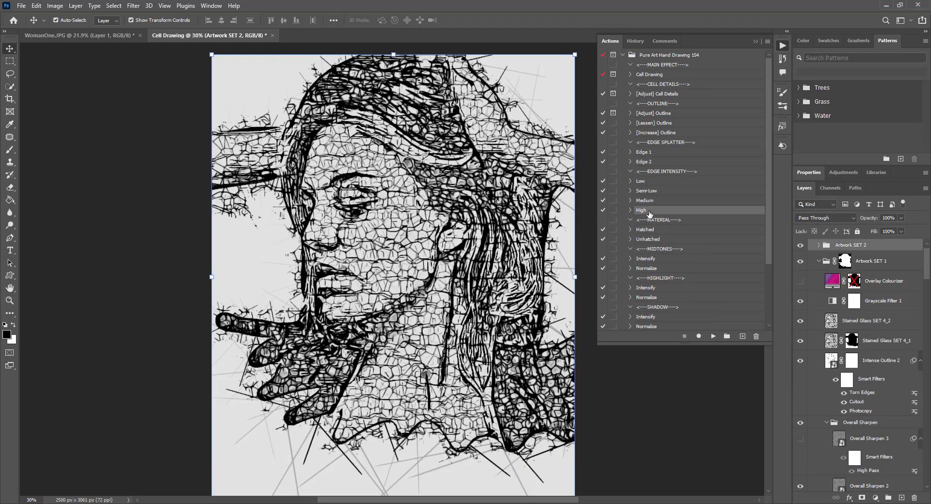
left_click(650, 185)
left_click(713, 336)
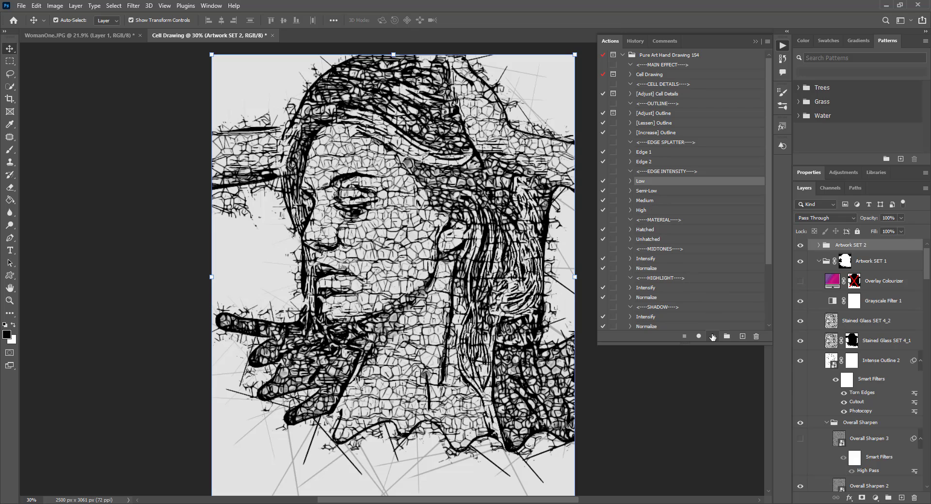
left_click(650, 210)
left_click(713, 336)
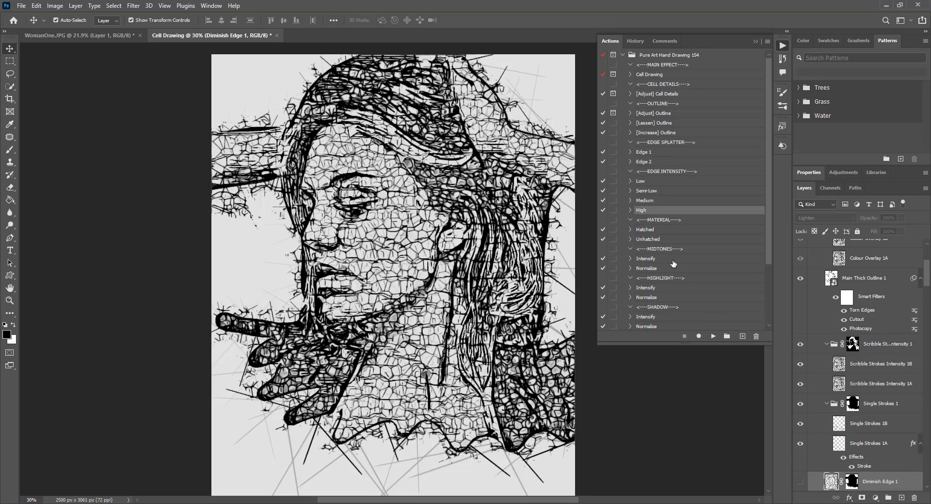
left_click(651, 200)
left_click(712, 337)
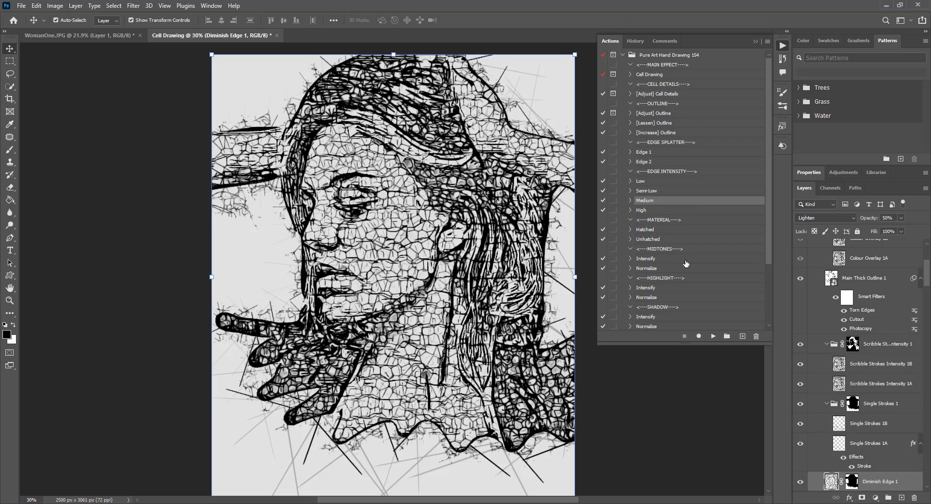
Step: Run the Hatched material action on the artwork, followed by the Unhatched one
scroll(686, 263, "down", 1)
left_click(649, 210)
left_click(713, 336)
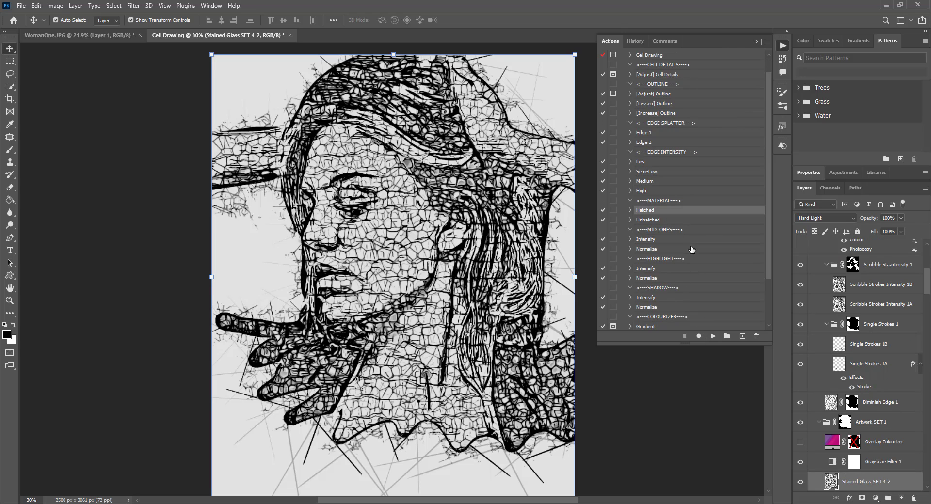
left_click(650, 220)
left_click(713, 337)
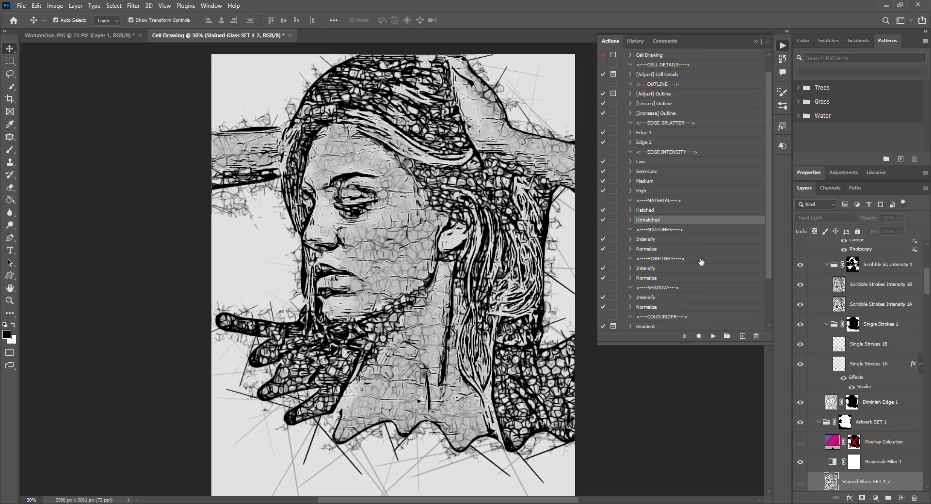
Step: Intensify the midtones with the Midtones action, and normalize them again
left_click(666, 240)
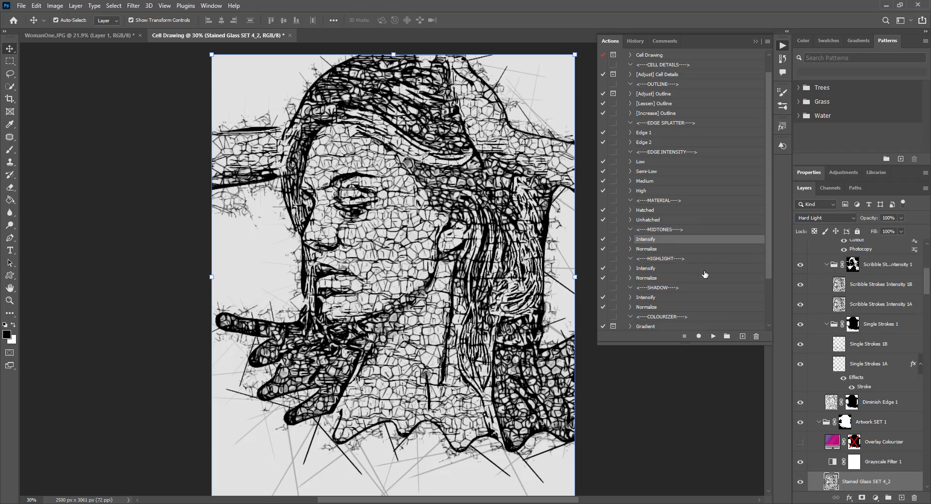
scroll(707, 278, "down", 2)
scroll(707, 277, "down", 1)
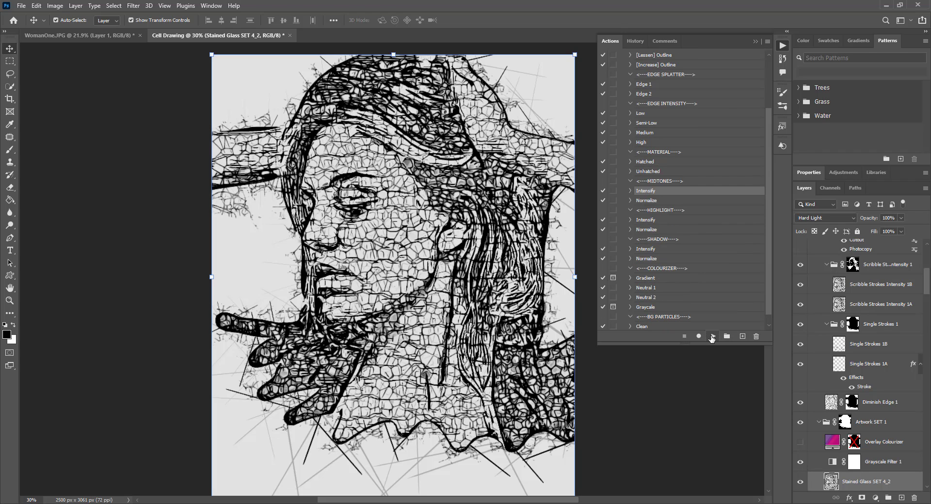
left_click(712, 336)
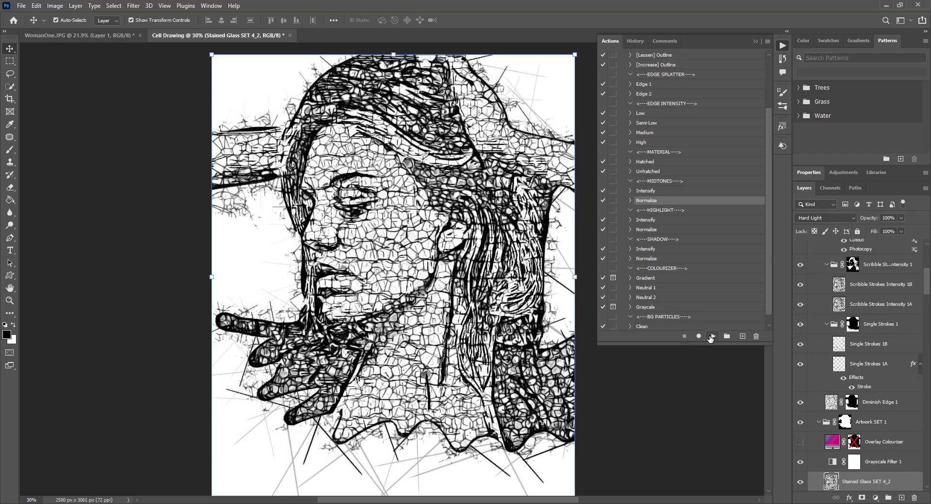
left_click(712, 336)
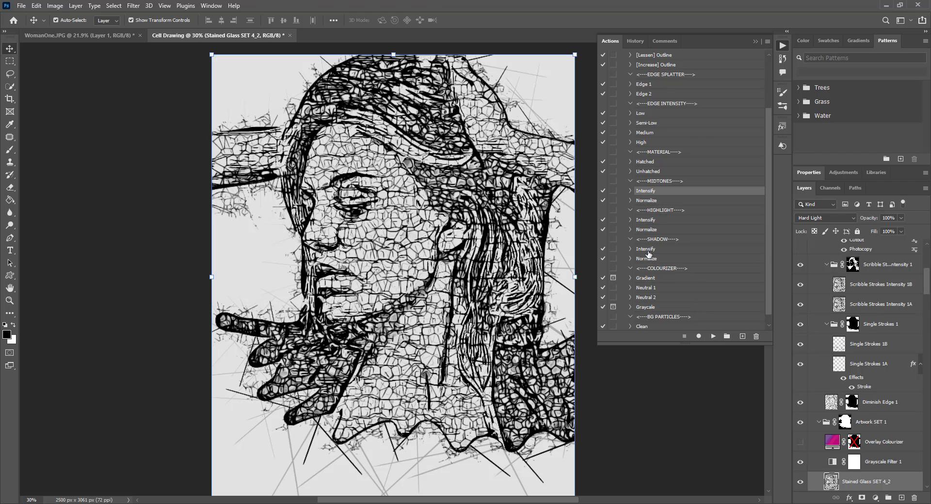
Step: Intensify the artwork's highlights with the Highlight Intensify action, and normalize them again
left_click(656, 221)
scroll(665, 252, "down", 1)
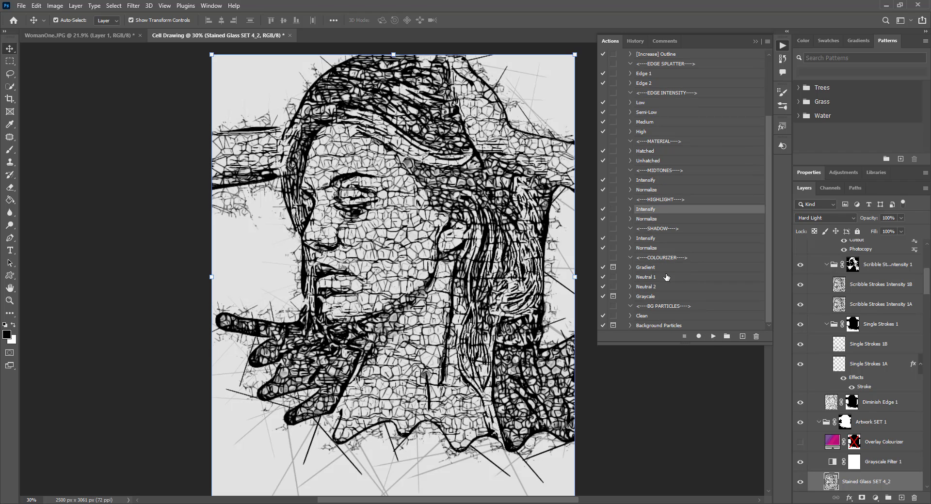
left_click(711, 337)
left_click(655, 219)
left_click(711, 337)
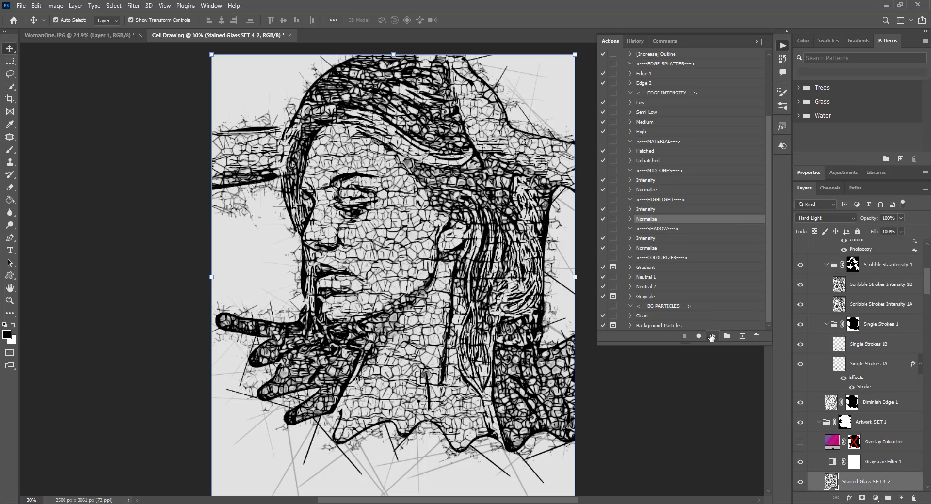
Step: Run the Shadow Intensify action on the artwork, followed by the Shadow Normalize action
left_click(655, 239)
left_click(712, 336)
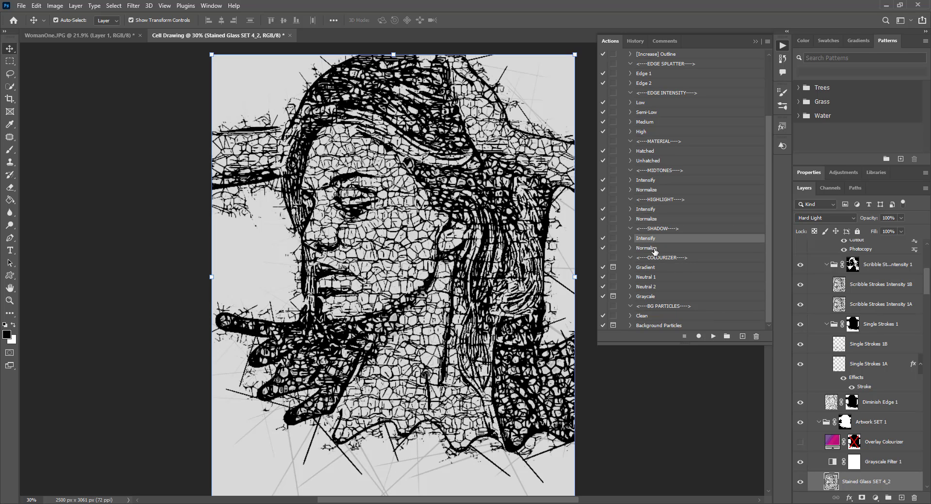
left_click(654, 248)
left_click(711, 337)
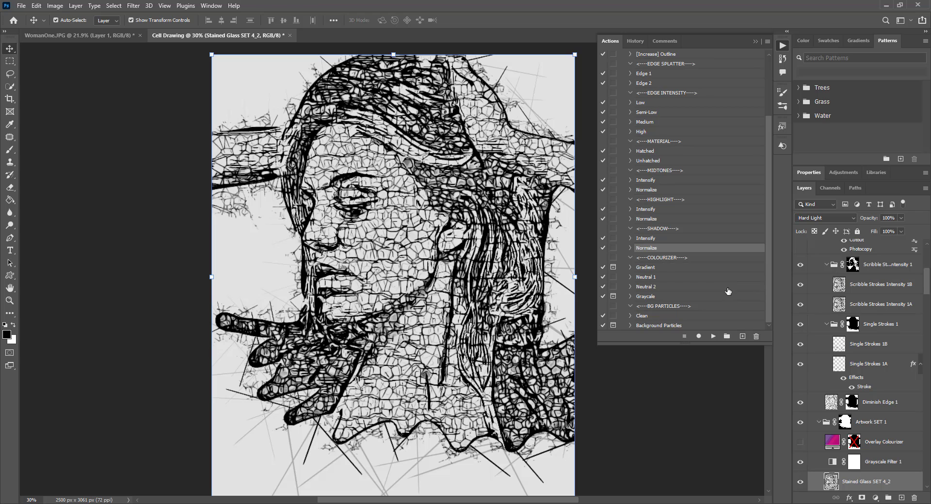
Step: Run the Gradient colourizer action and accept its magenta-to-purple Reflected gradient fill at a 45° angle and 100% scale
left_click(648, 267)
left_click(712, 336)
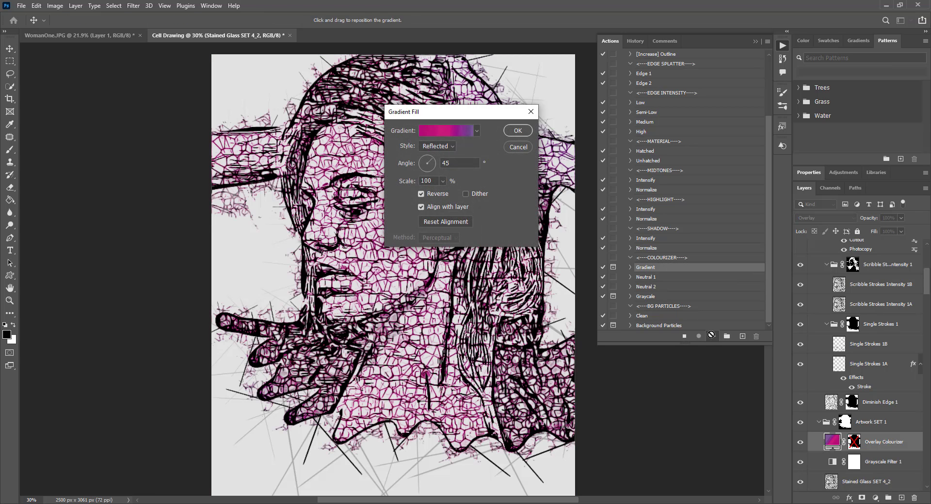
left_click_drag(484, 112, 637, 111)
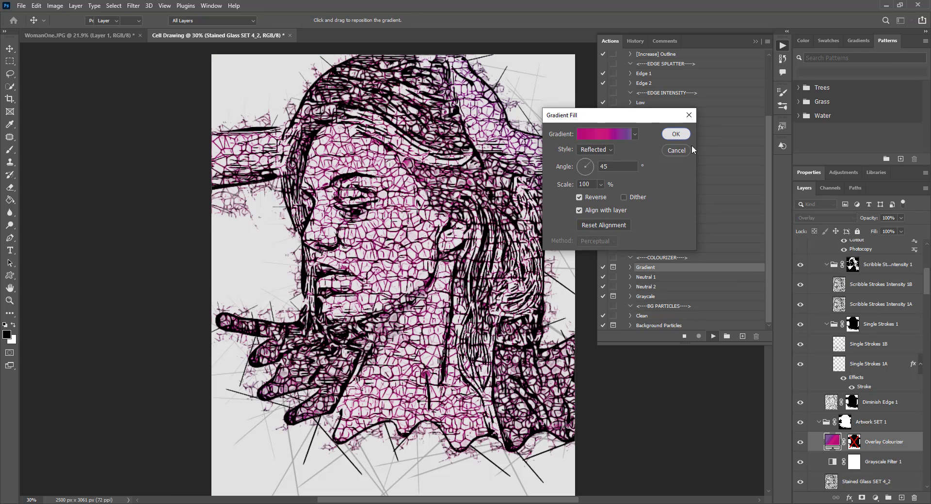
left_click(671, 131)
Step: Run the Neutral 1 colourizer action, followed by the Neutral 2 action
left_click(667, 276)
left_click(713, 337)
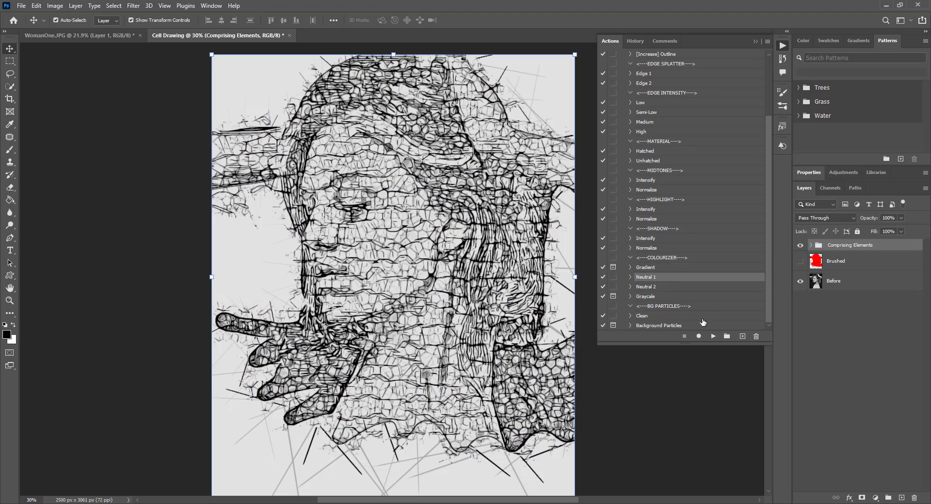
left_click(654, 287)
left_click(713, 337)
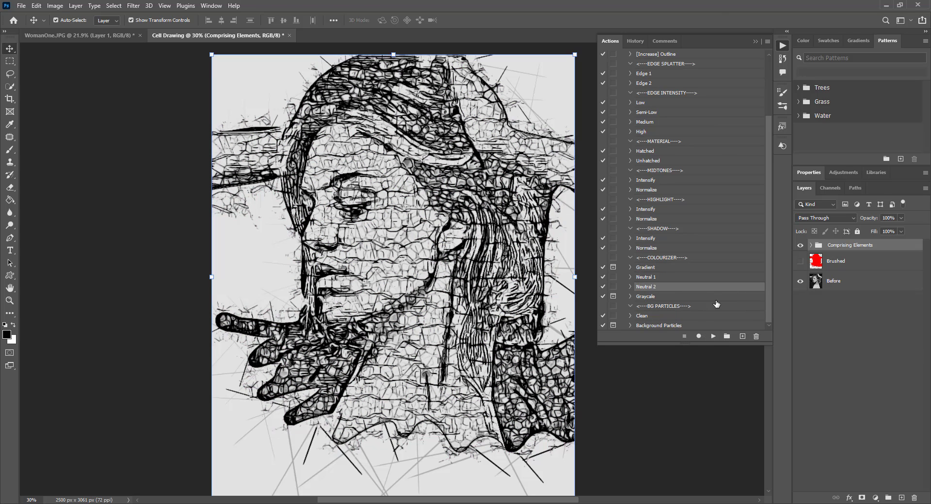
Step: Run the Clean background action, followed by Background Particles, trying the dark grey 262626 as the plain background colour and accepting the colour choice
left_click(688, 316)
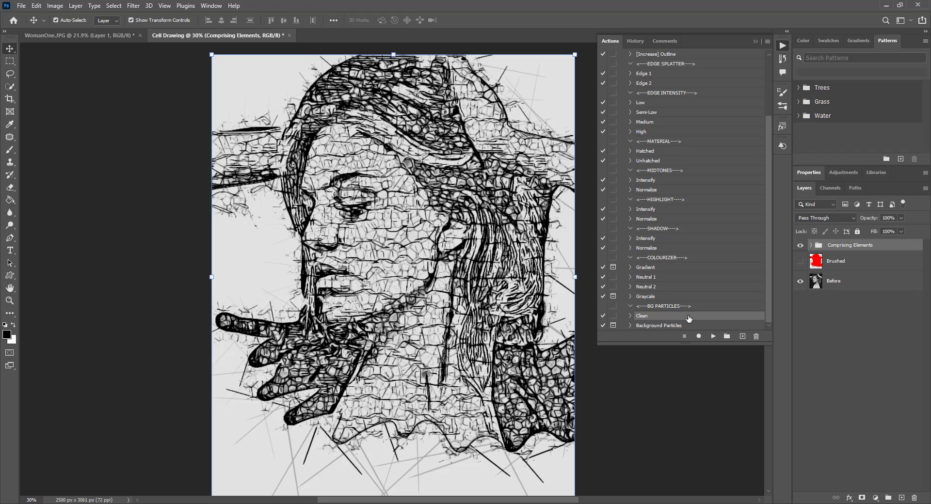
left_click(713, 337)
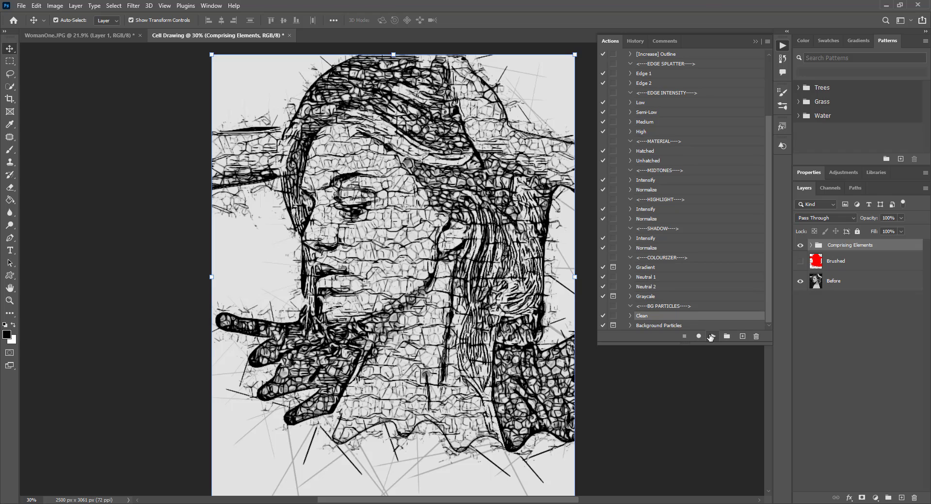
left_click(669, 325)
left_click(712, 337)
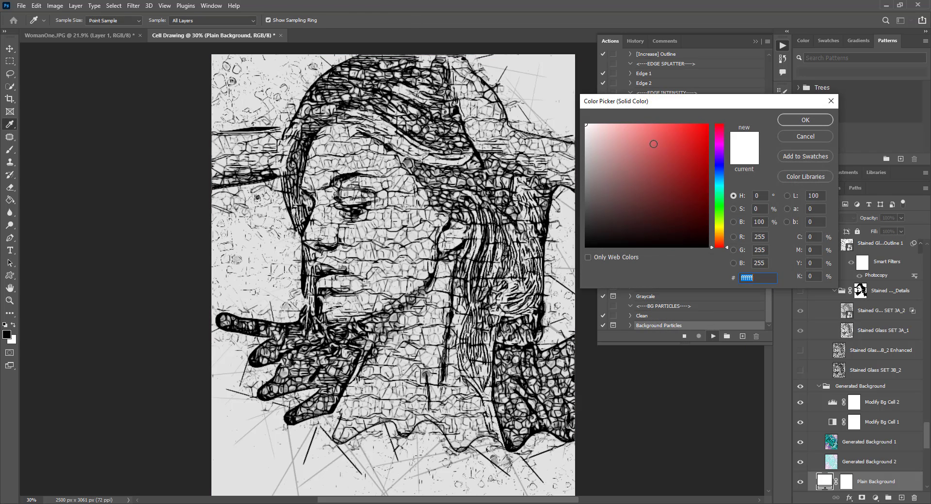
left_click(653, 144)
left_click(555, 121)
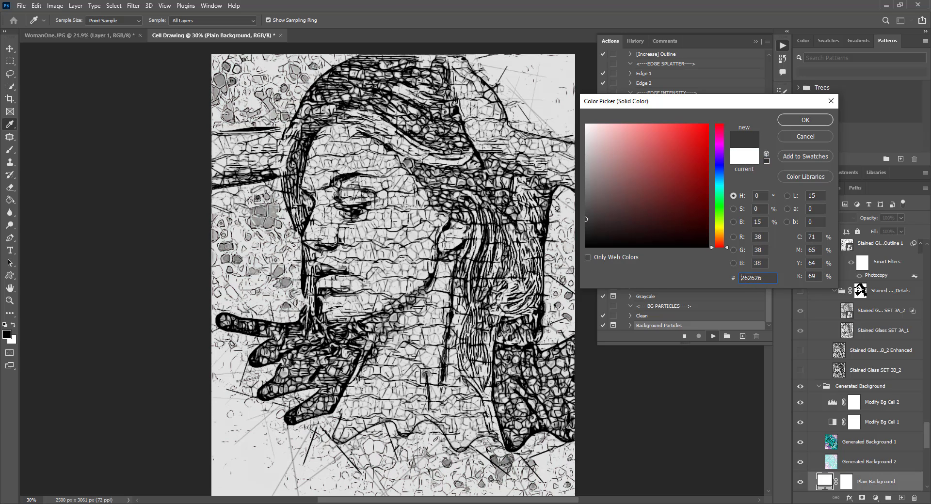
left_click(555, 121)
left_click(804, 119)
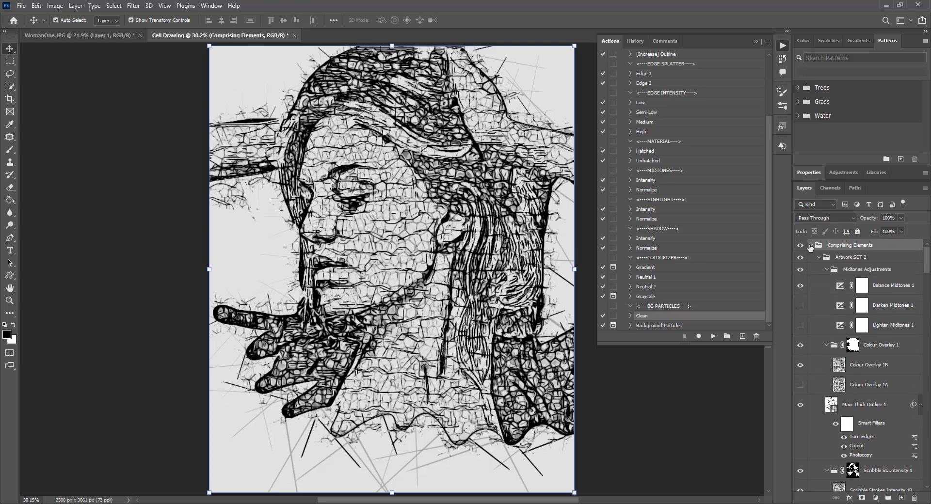
Step: Collapse and hide the Comprising Elements group to examine the original portrait up close, show the drawing again, and deselect the group
left_click(810, 245)
left_click(800, 245)
scroll(417, 234, "up", 5)
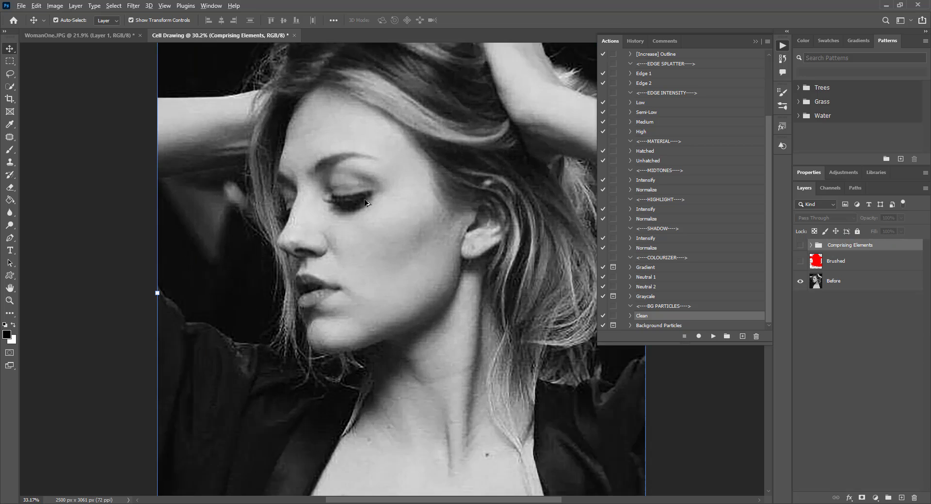
scroll(345, 171, "up", 3)
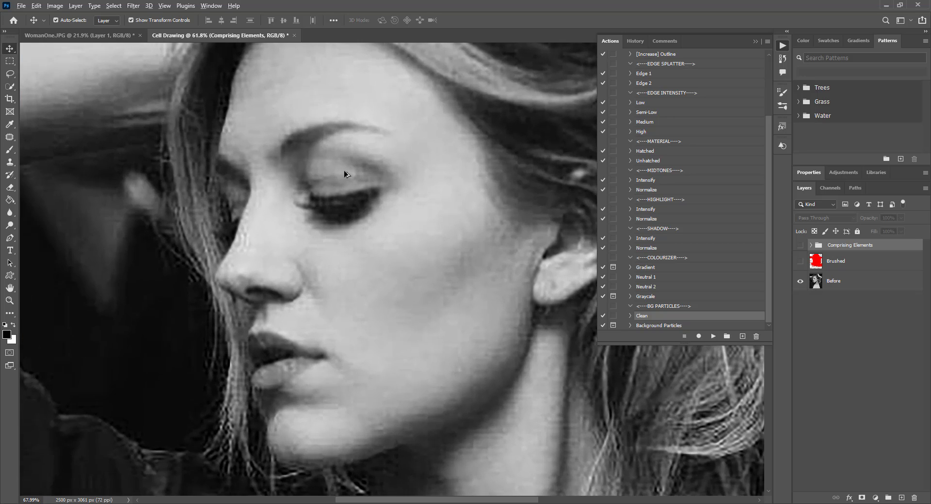
scroll(344, 225, "down", 4)
scroll(344, 225, "down", 5)
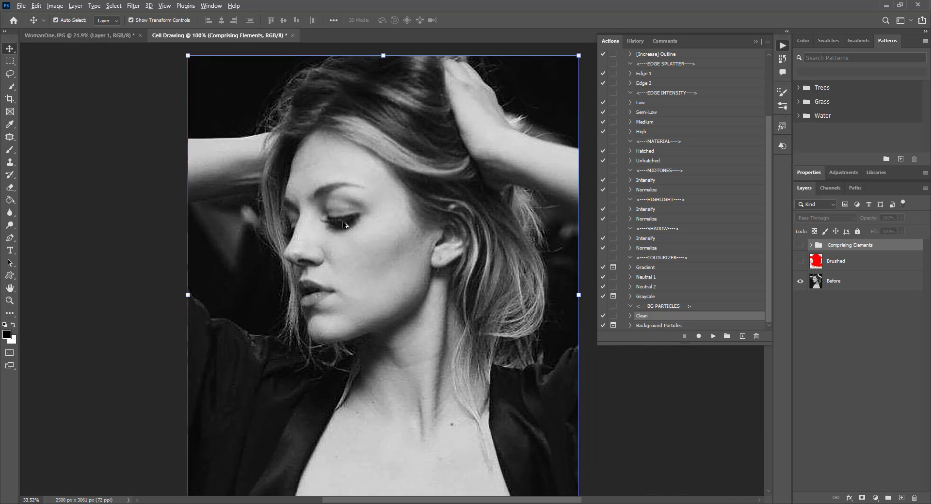
left_click_drag(421, 213, 422, 172)
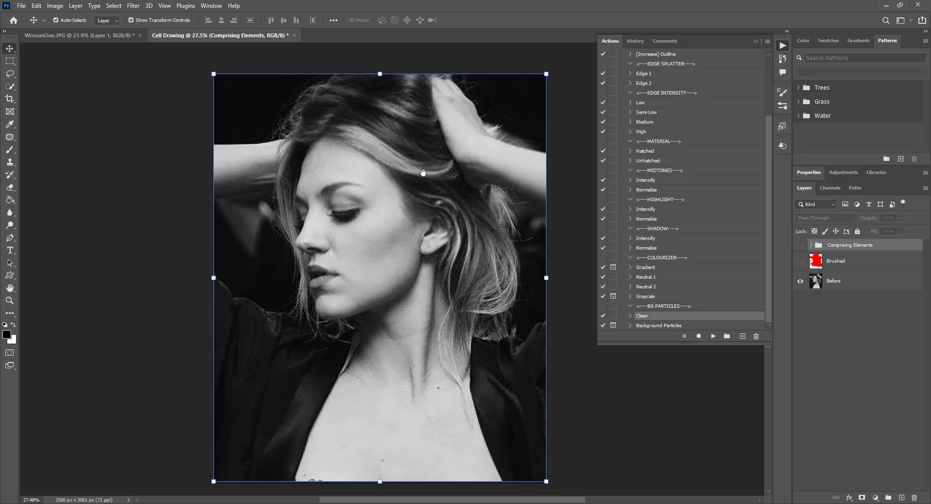
left_click(800, 245)
scroll(474, 248, "up", 1)
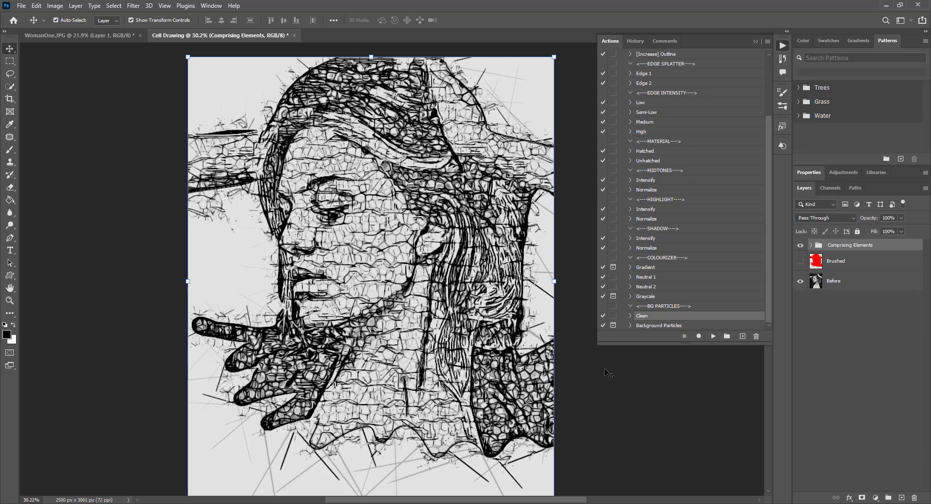
left_click(610, 369)
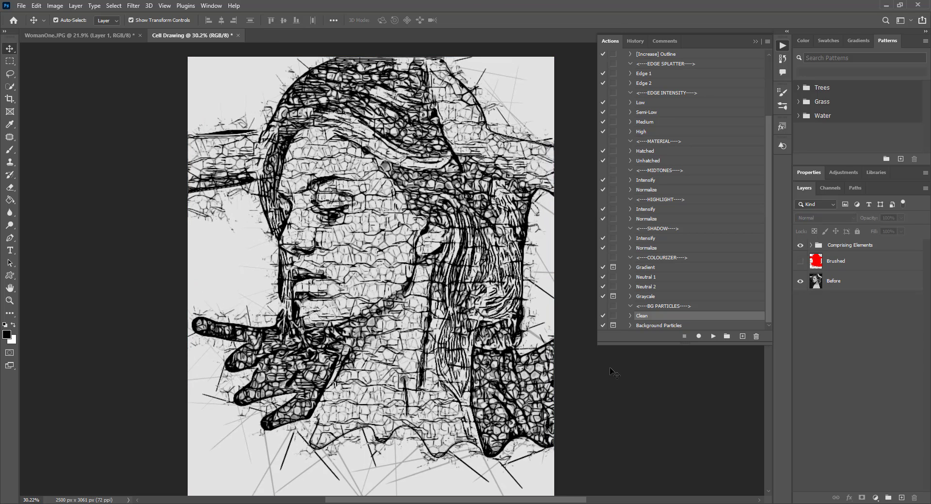